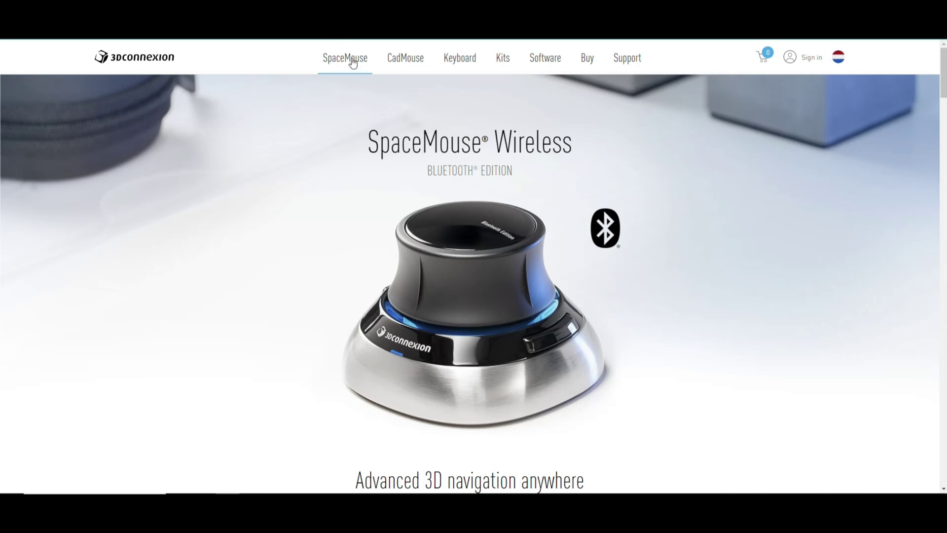
Visit the CadMouse and Keyboard Pro with Numpad pages, then go to the SpaceMouse overview.
left_click(415, 61)
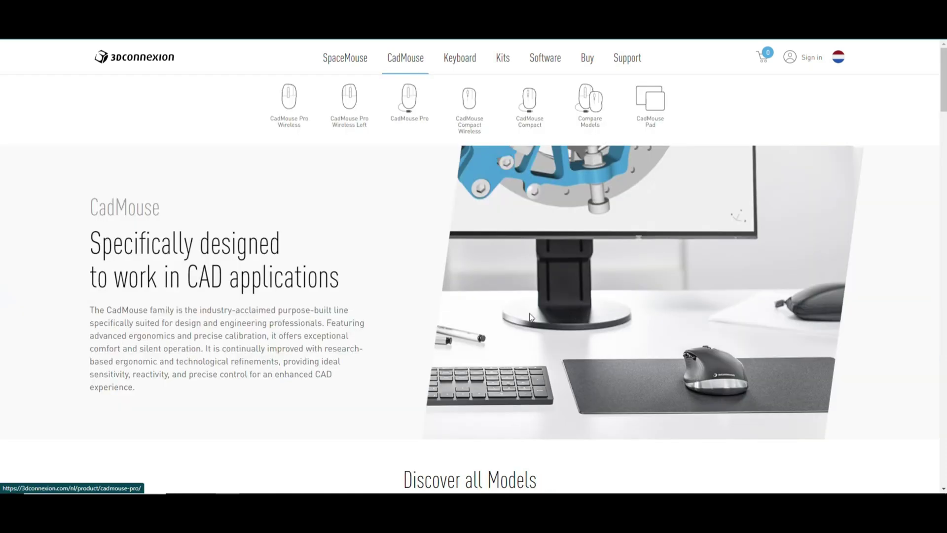
left_click(464, 61)
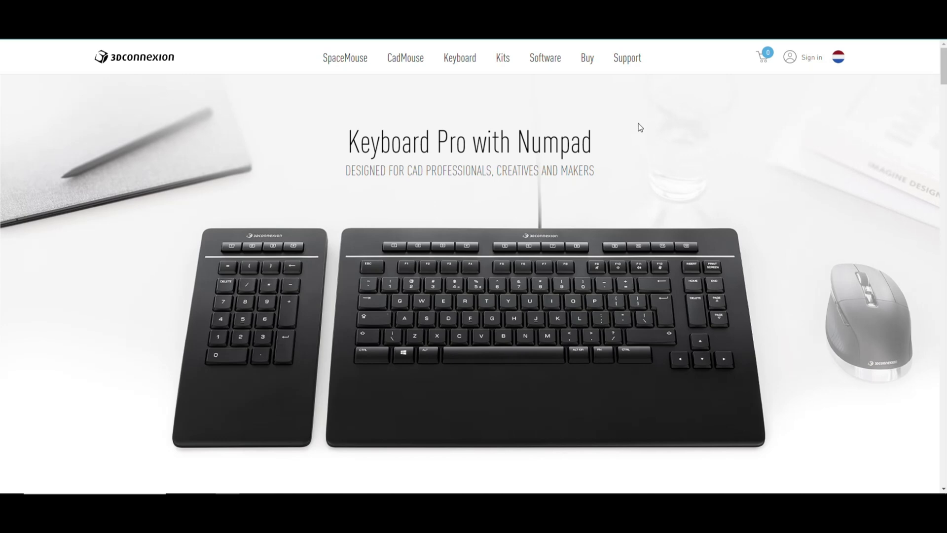
left_click(353, 60)
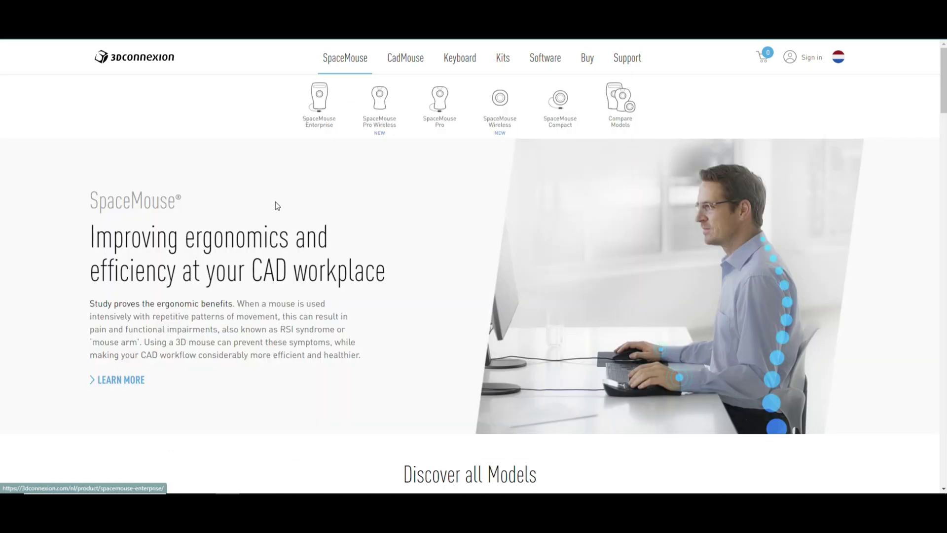
Open the SpaceMouse Enterprise page and scroll down to its €399,00 price and back.
left_click(321, 102)
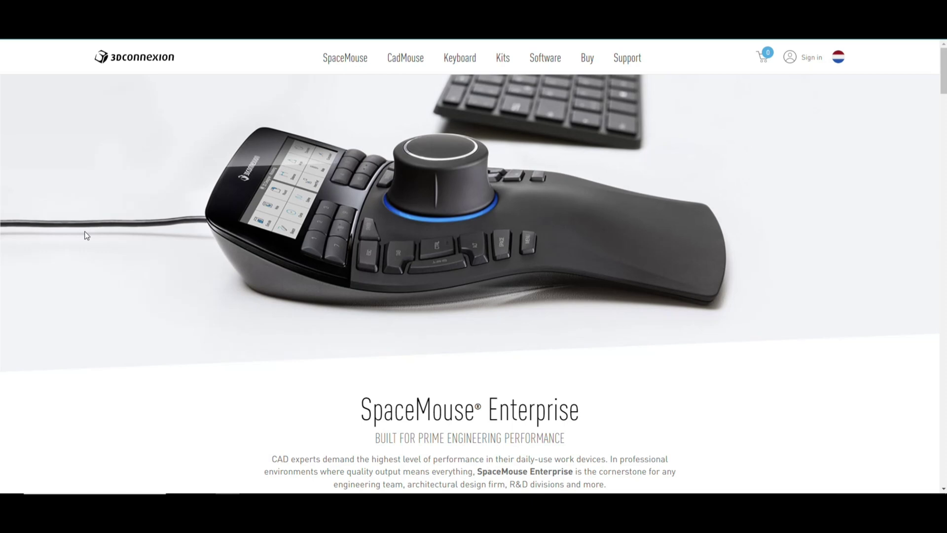
scroll(638, 292, "down", 5)
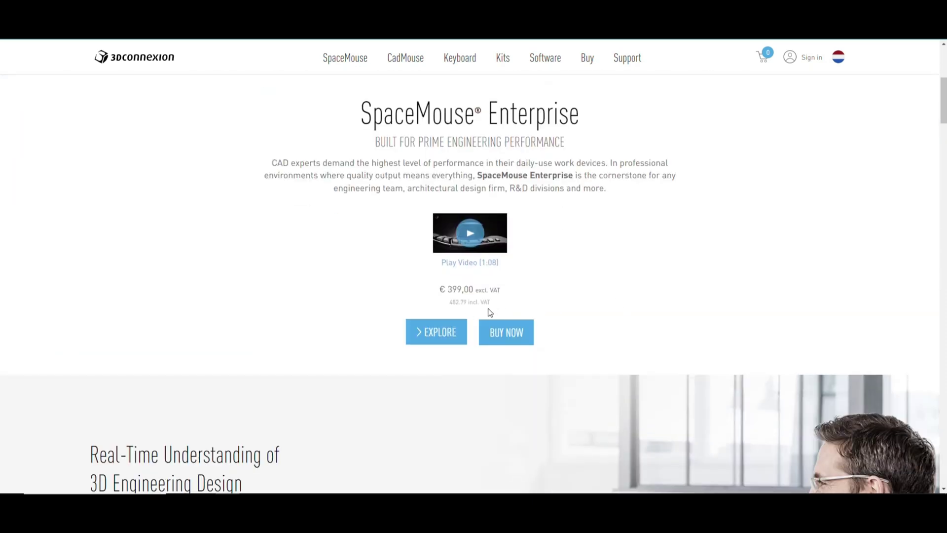
scroll(624, 303, "up", 5)
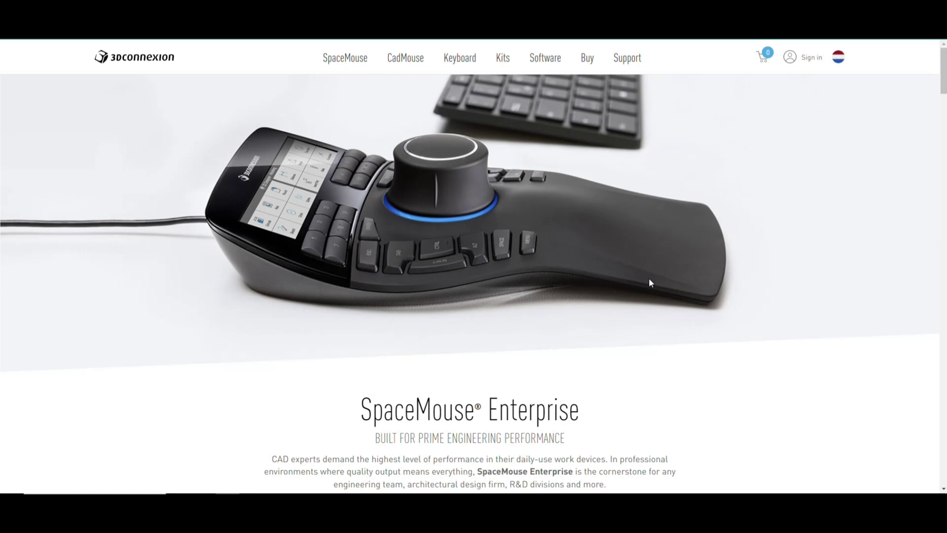
Open the SpaceMouse Pro Wireless Bluetooth Edition page from the SpaceMouse menu.
left_click(346, 60)
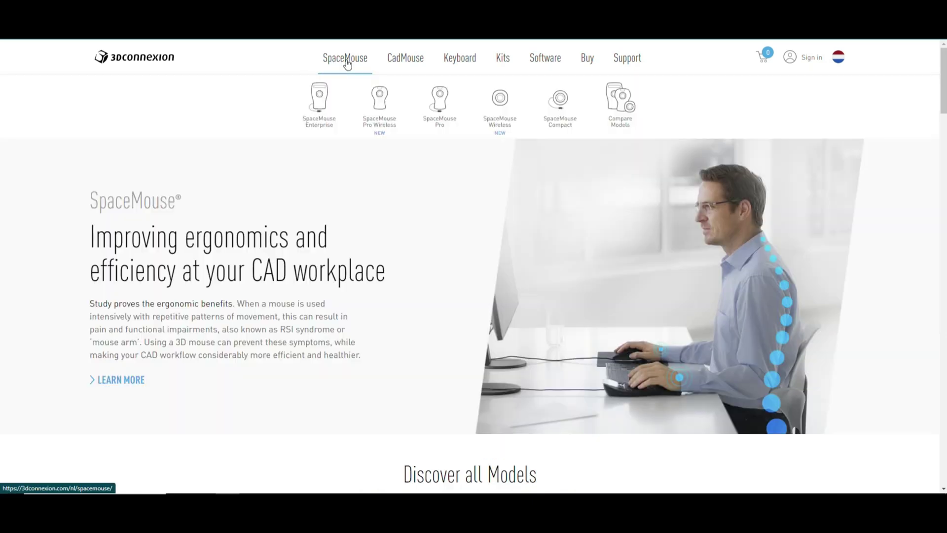
left_click(381, 106)
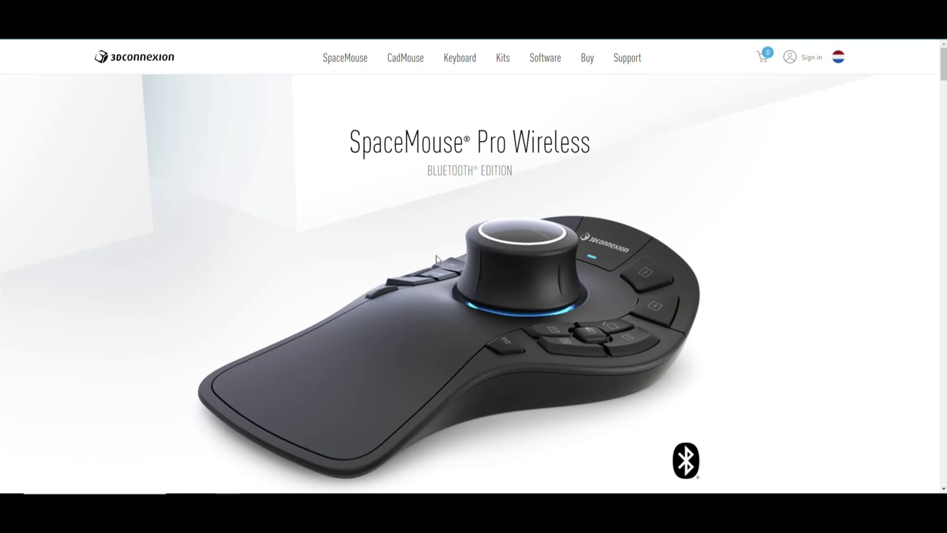
Review the SpaceMouse Pro page down to its €299,00 price, then return to the overview.
left_click(345, 59)
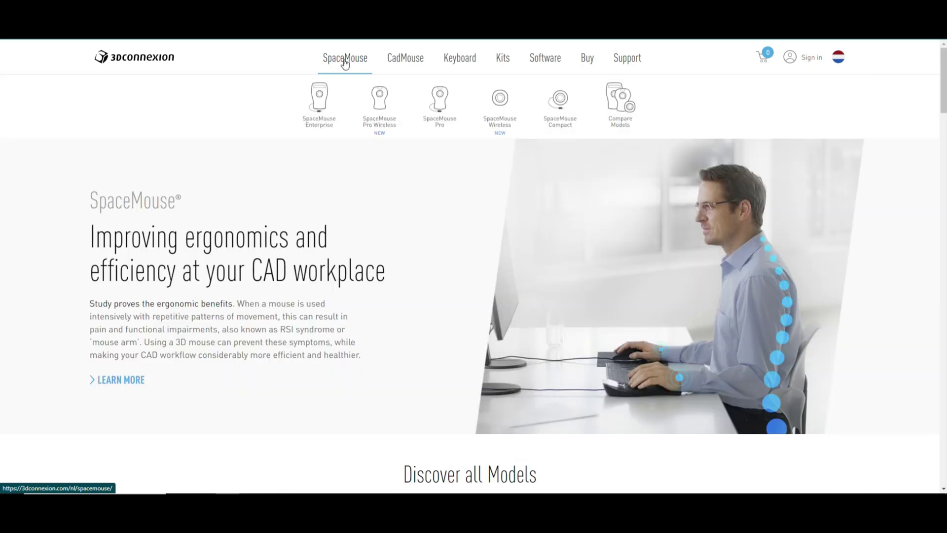
left_click(441, 109)
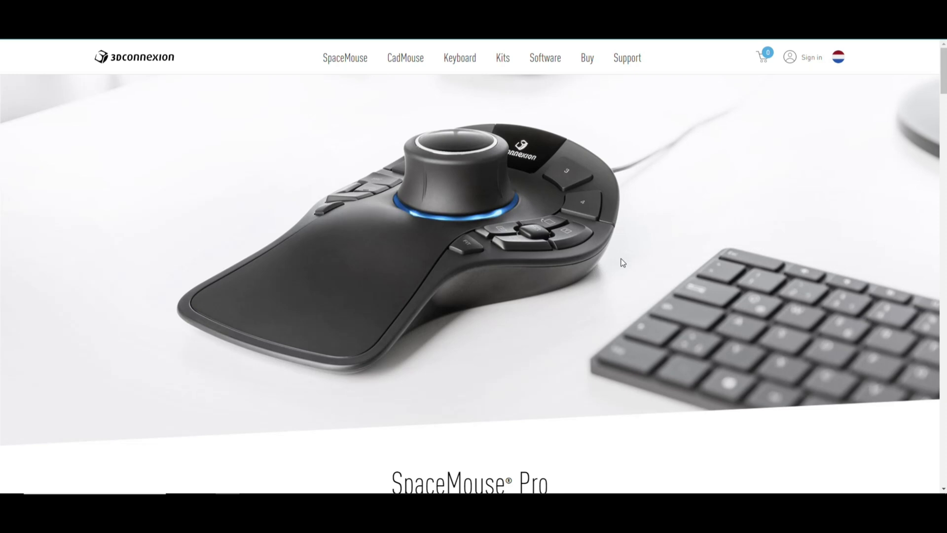
scroll(623, 263, "down", 3)
scroll(622, 261, "down", 5)
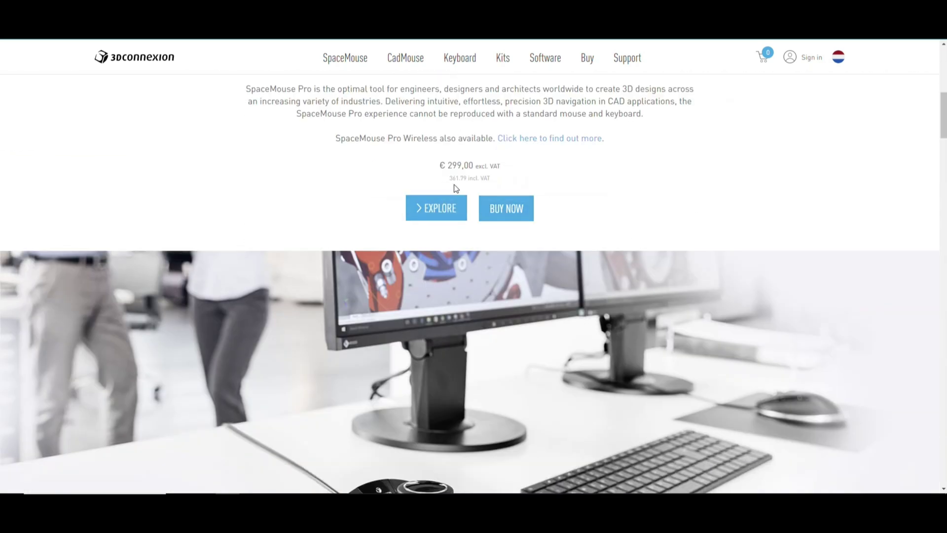
scroll(647, 206, "up", 5)
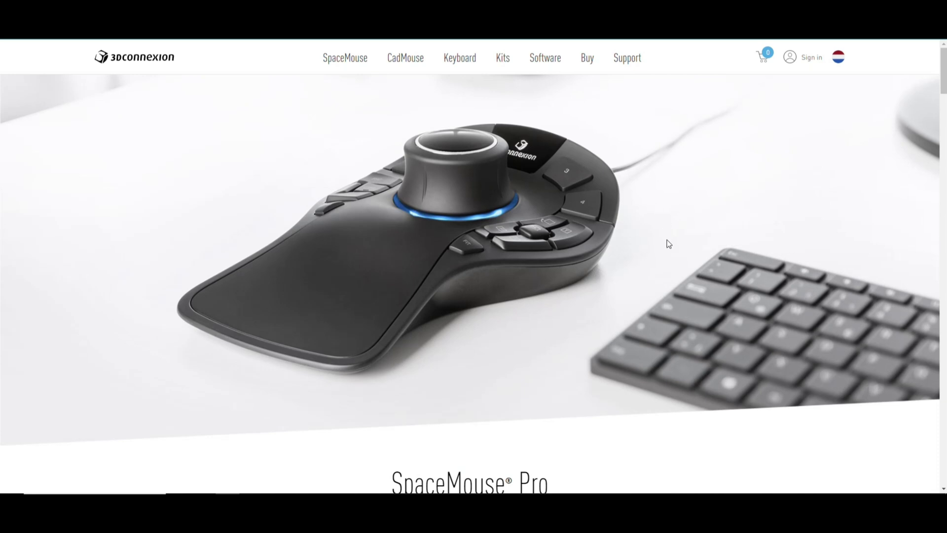
left_click(359, 64)
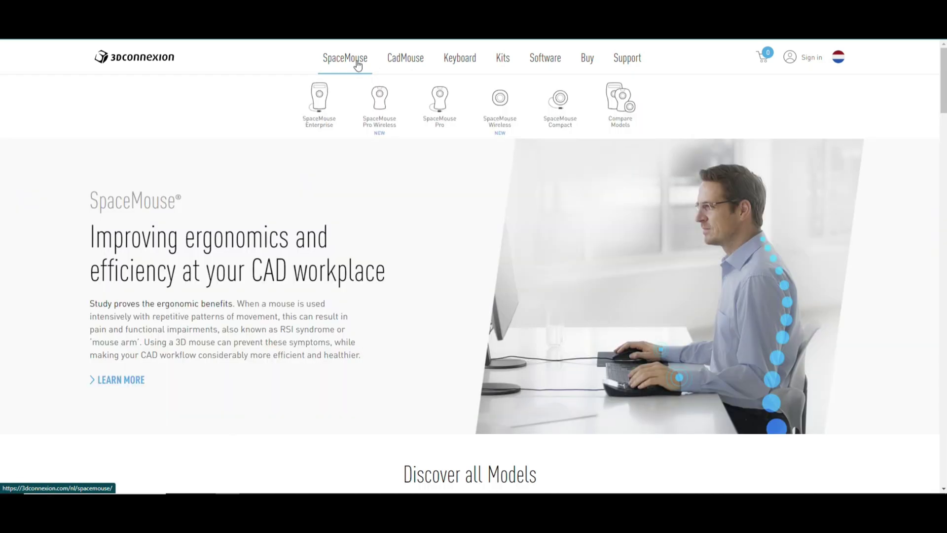
Open the SpaceMouse Wireless page and scroll through its €159,00 price and buttons section.
left_click(501, 121)
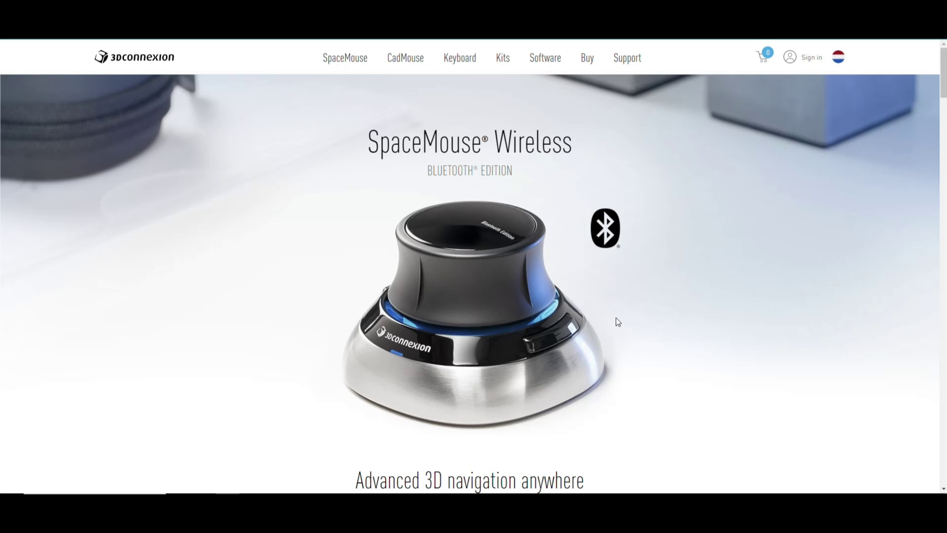
scroll(667, 322, "down", 3)
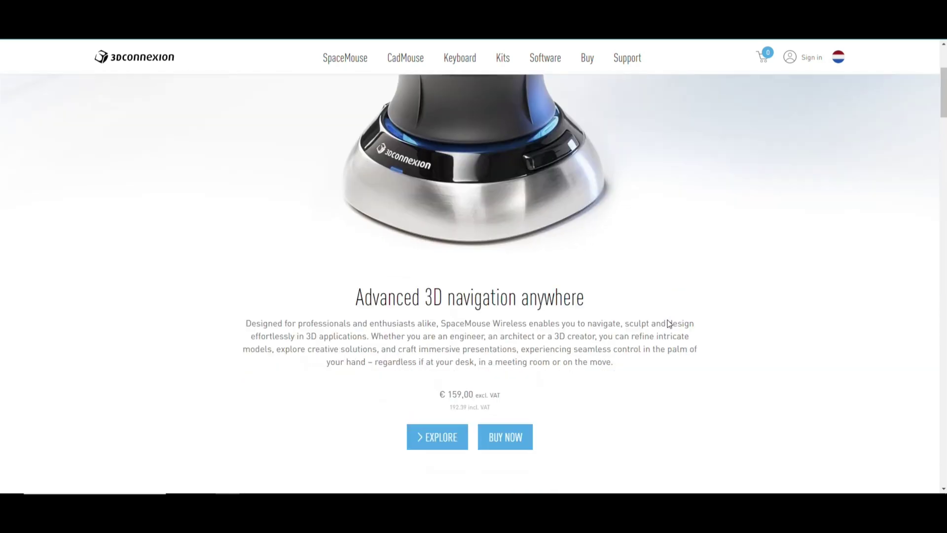
scroll(669, 323, "down", 2)
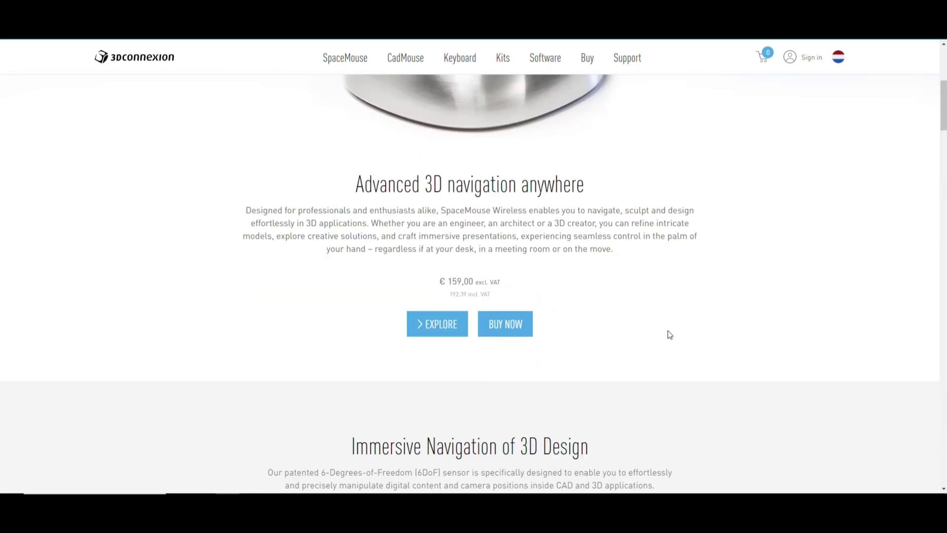
scroll(670, 335, "up", 3)
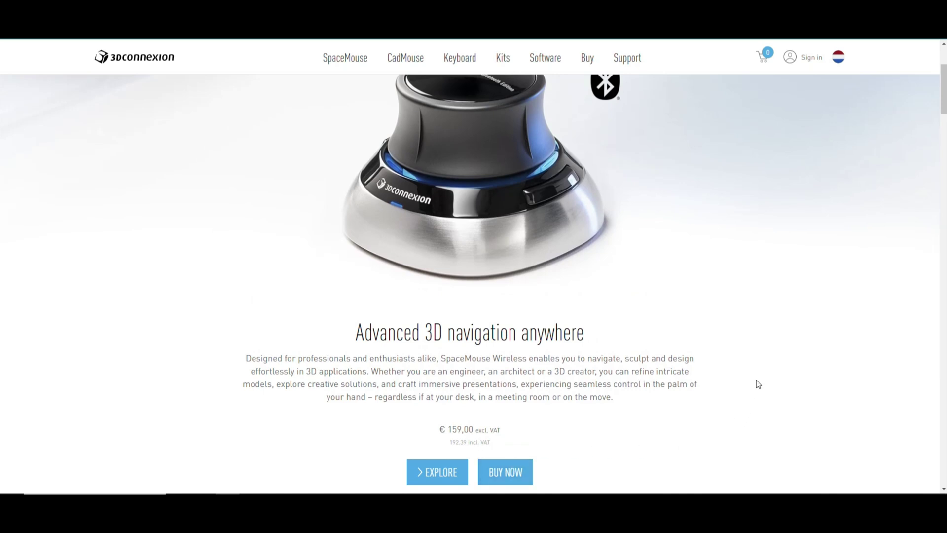
scroll(758, 384, "up", 3)
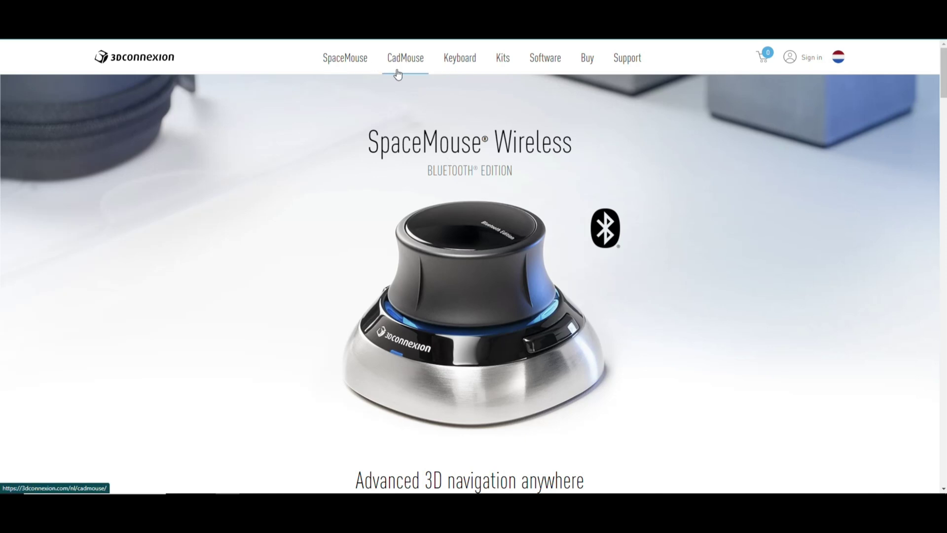
scroll(495, 298, "down", 6)
scroll(482, 305, "up", 6)
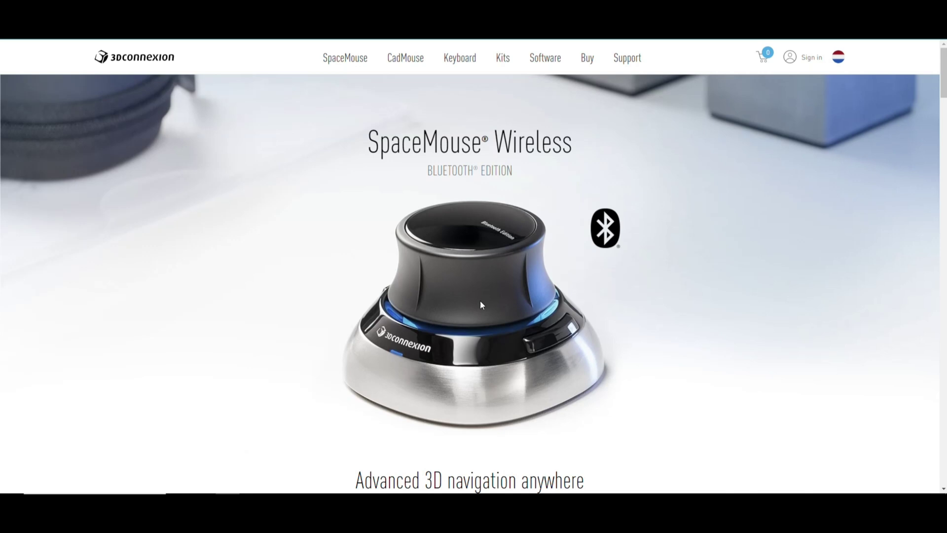
Open the SpaceMouse Compact page, scroll down, then back up to the product photo.
left_click(345, 58)
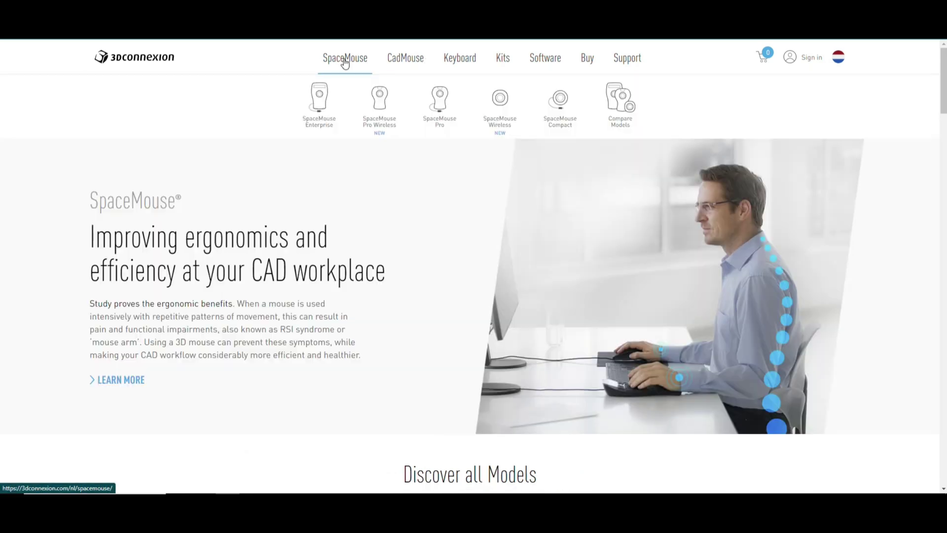
left_click(562, 110)
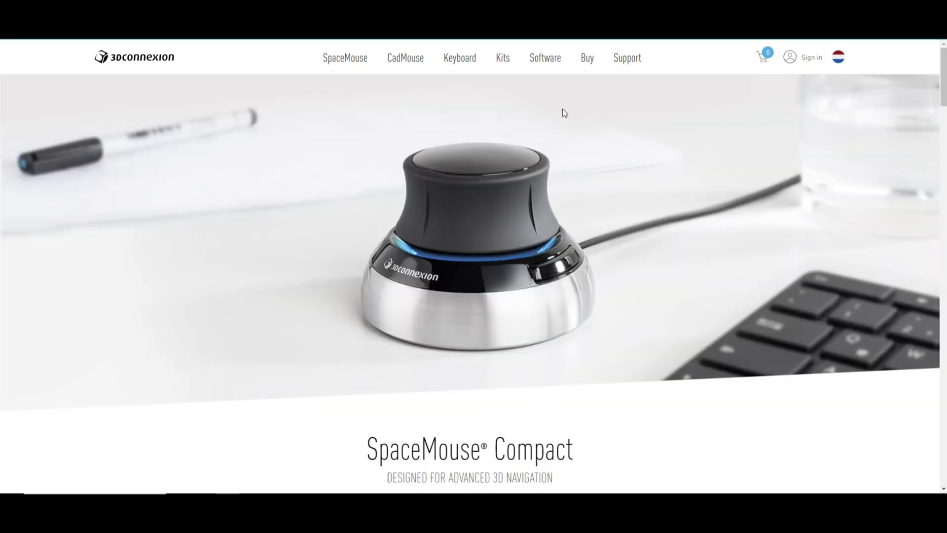
scroll(610, 339, "down", 4)
scroll(610, 339, "down", 2)
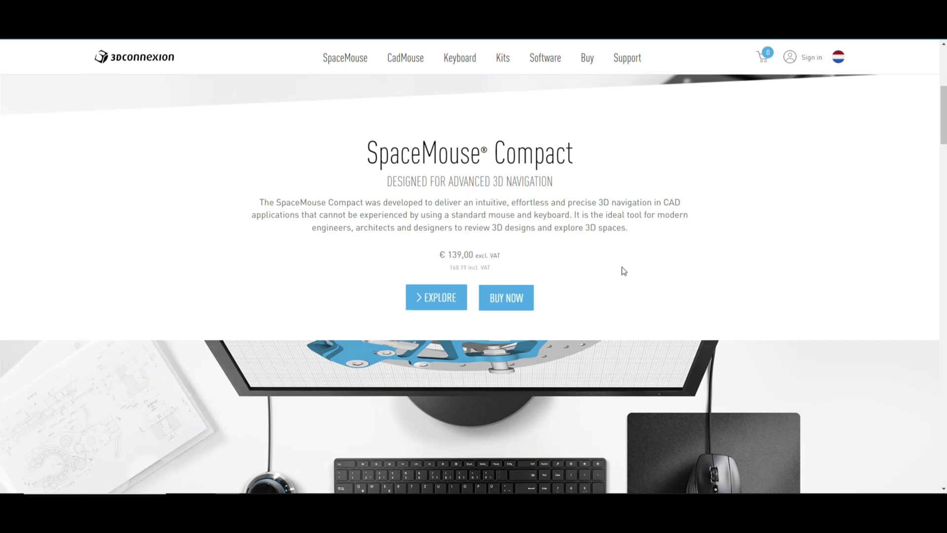
scroll(690, 271, "up", 5)
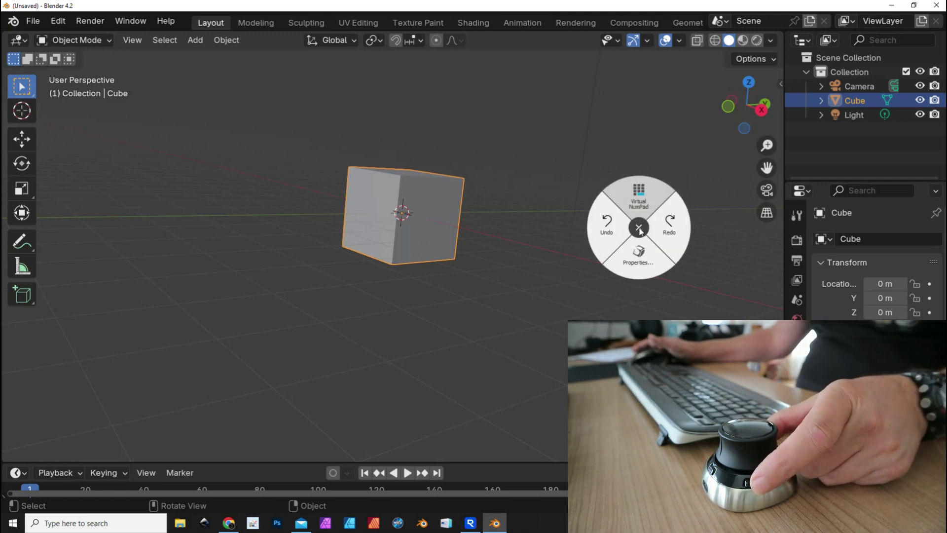
left_click(671, 217)
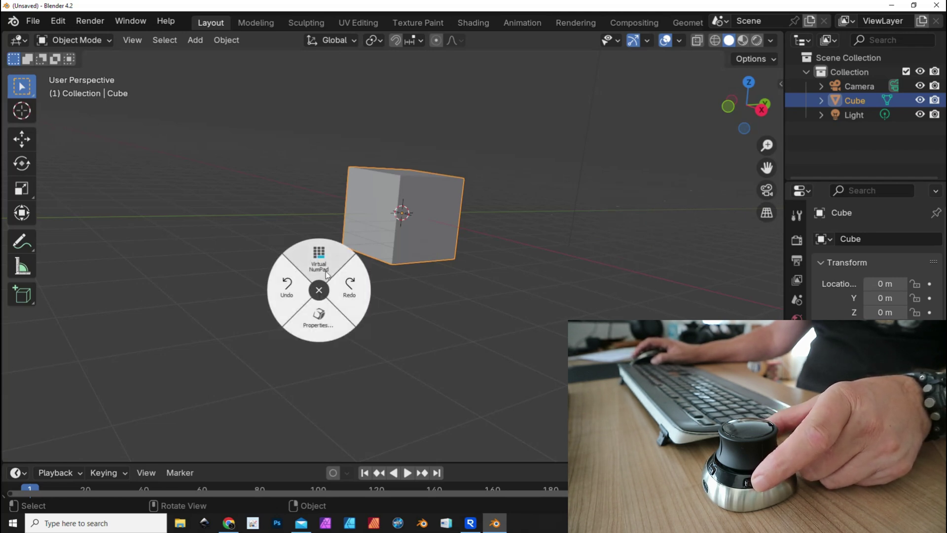
left_click(325, 257)
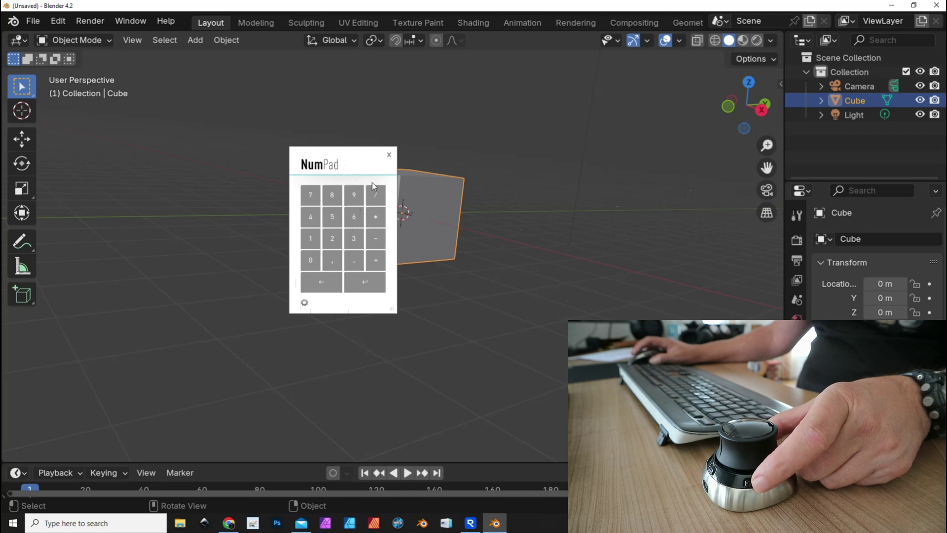
left_click(388, 156)
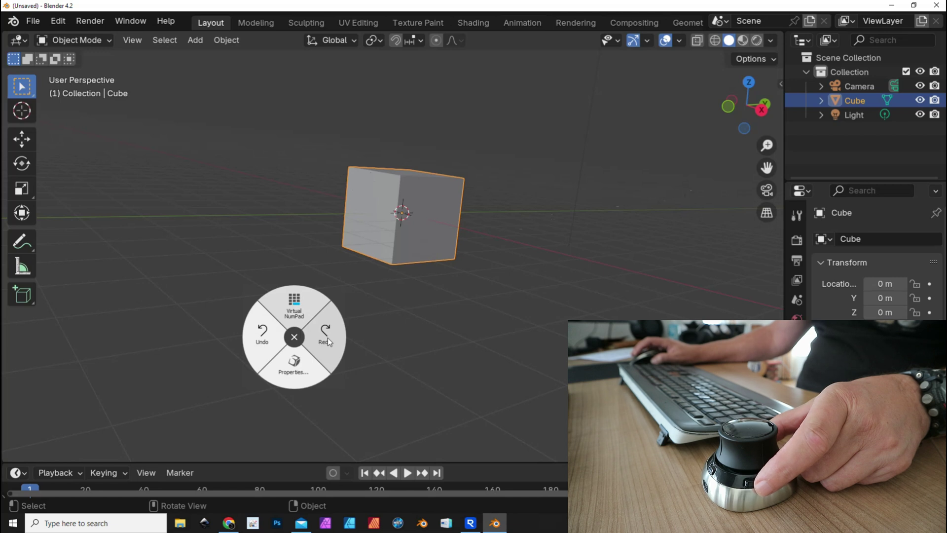
Open 3Dconnexion Properties and switch the device from Universal Receiver back to SpaceMouse Wireless.
left_click(292, 372)
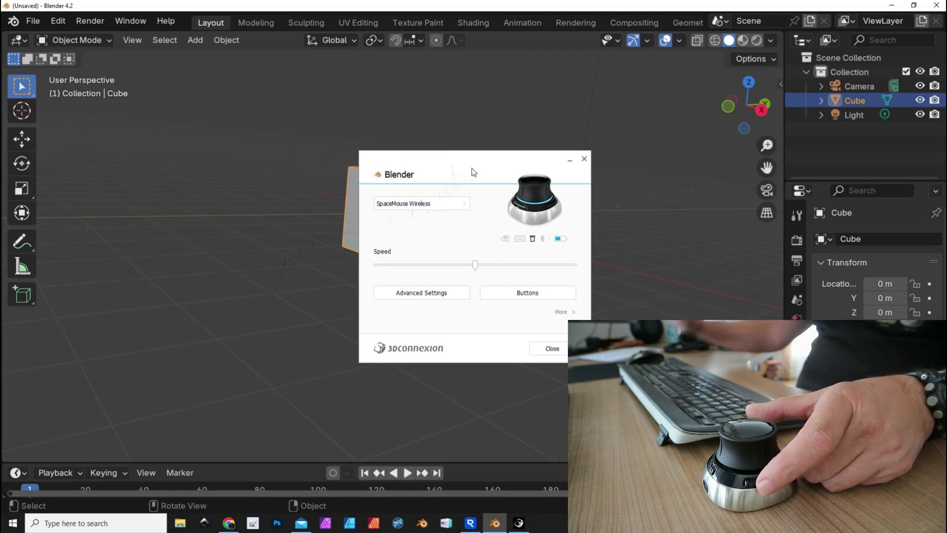
left_click(464, 206)
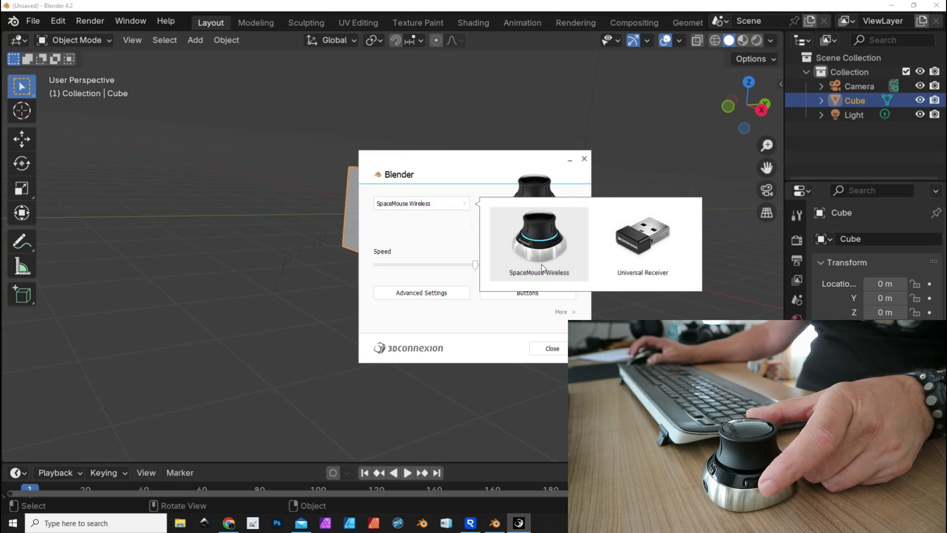
left_click(657, 259)
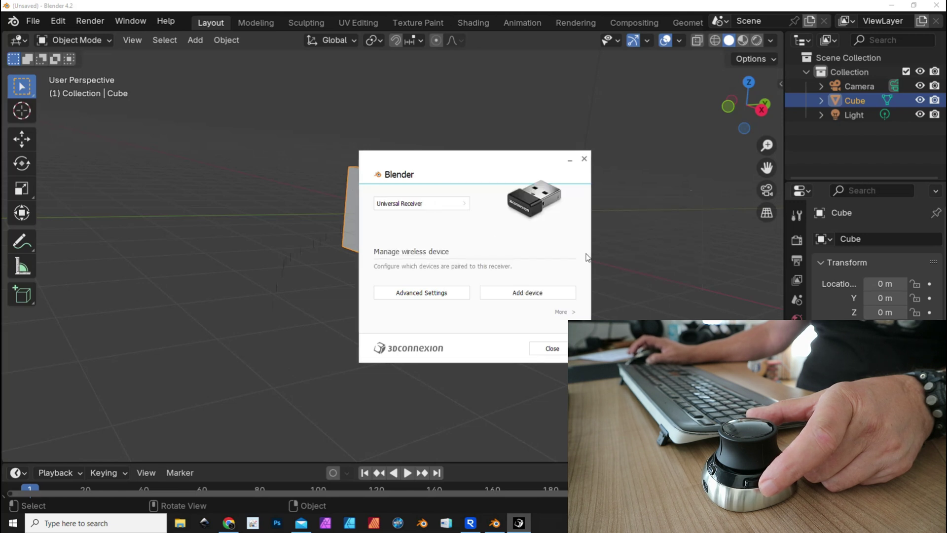
left_click(465, 204)
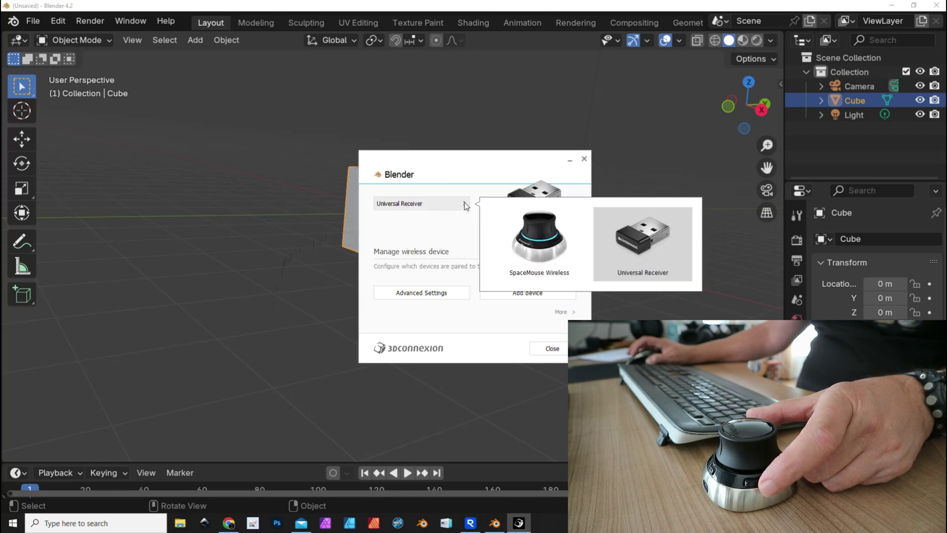
left_click(533, 247)
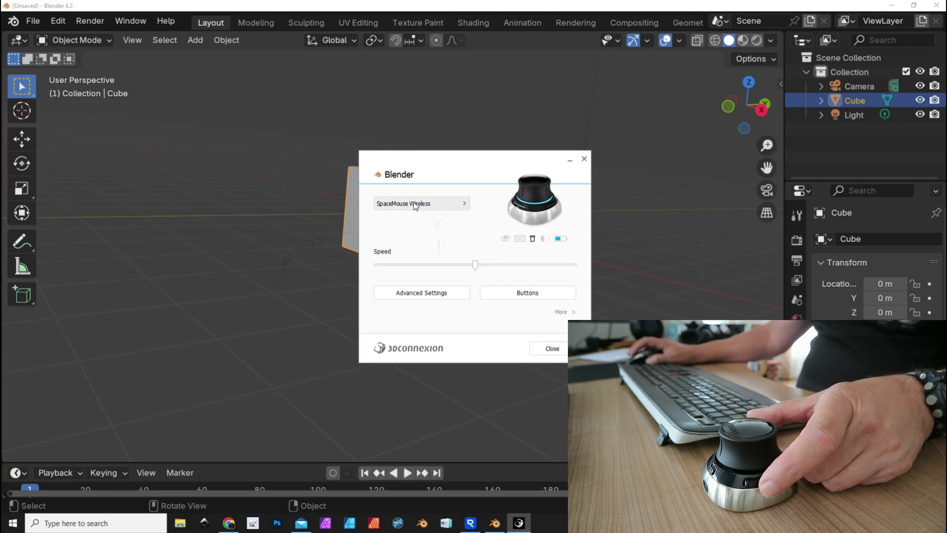
Review the button assignments and the left button's command categories.
left_click(527, 294)
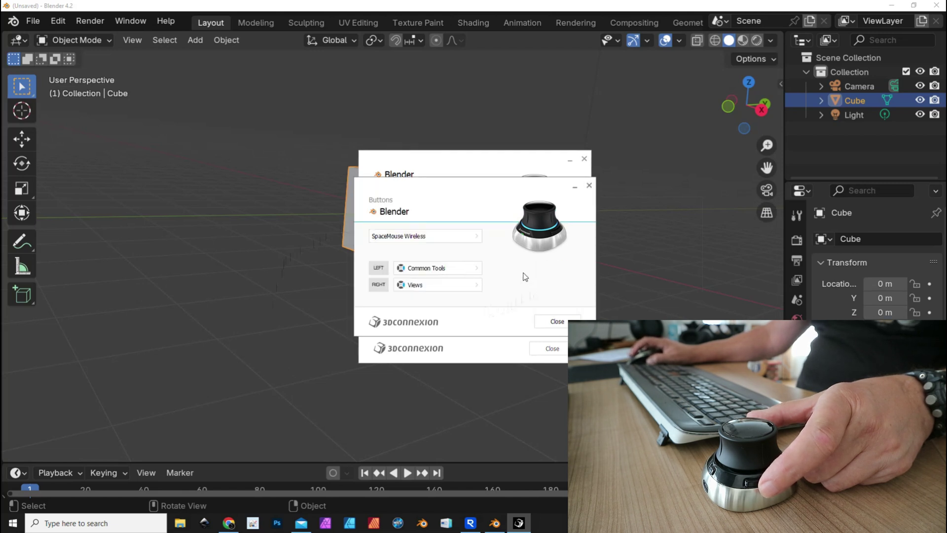
left_click(477, 269)
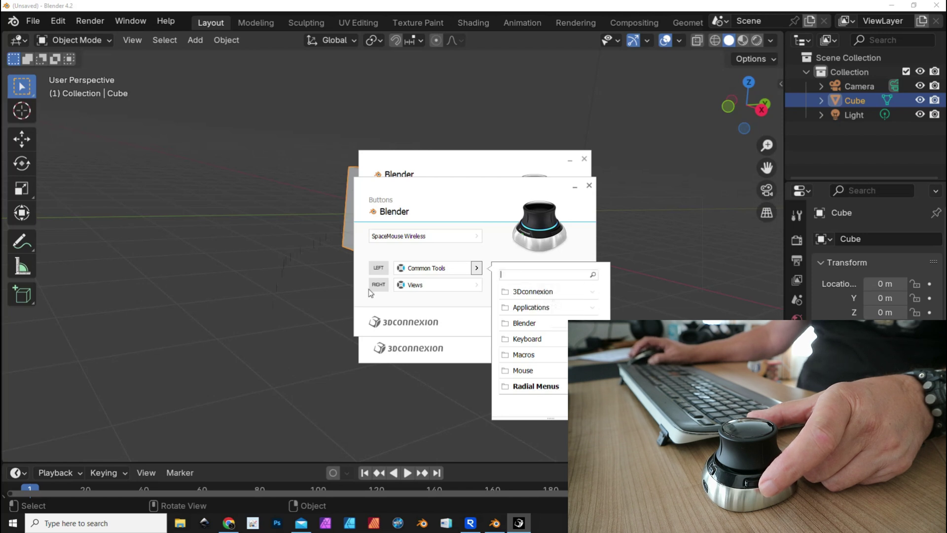
left_click(458, 207)
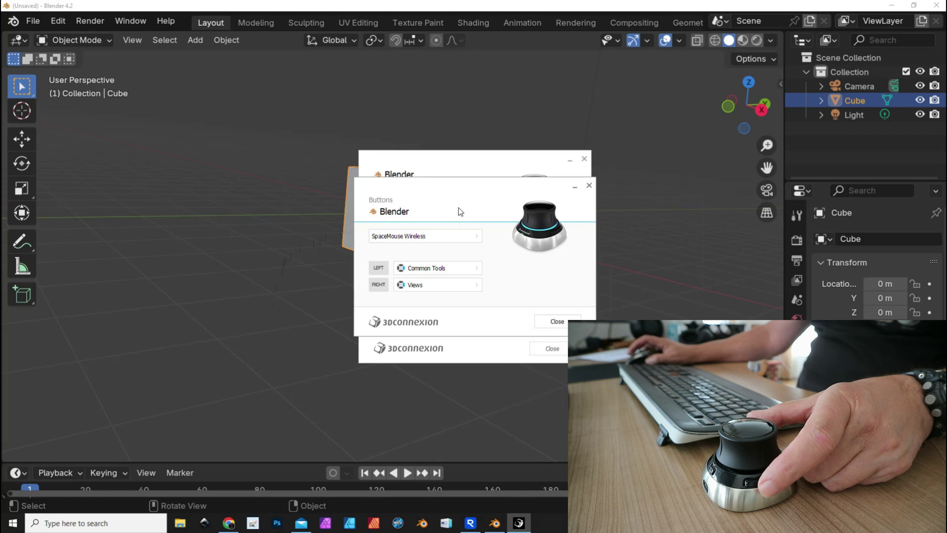
Close the button assignments, view Advanced Settings, then close the 3Dconnexion Properties panel.
left_click(554, 321)
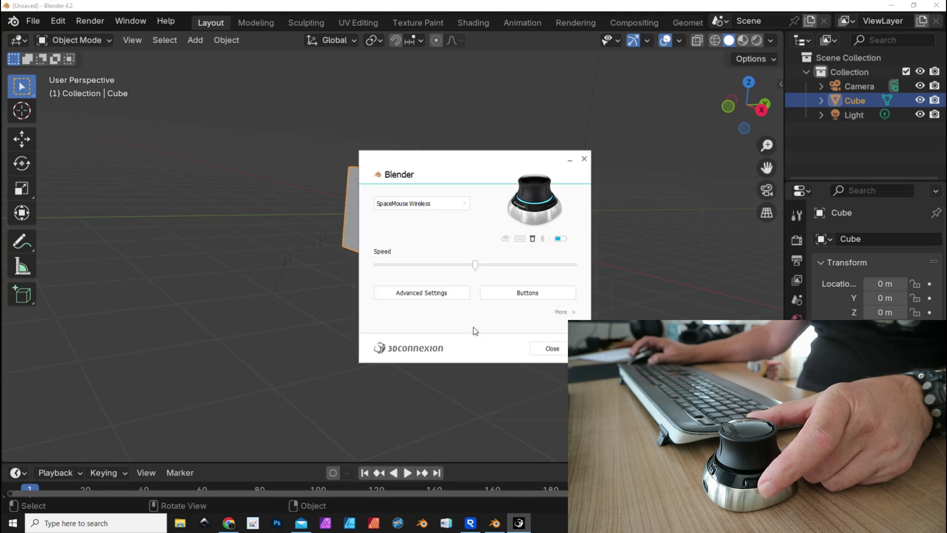
left_click(428, 295)
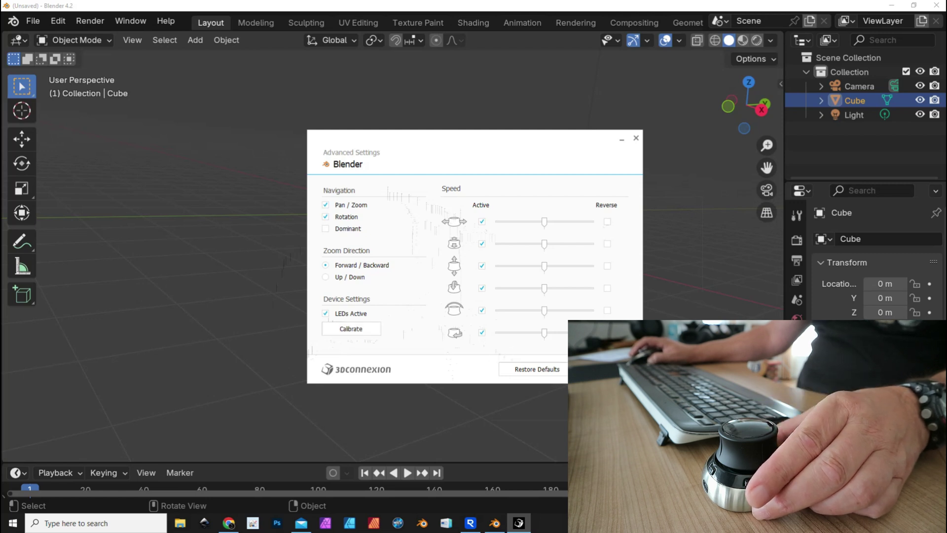
key("Escape")
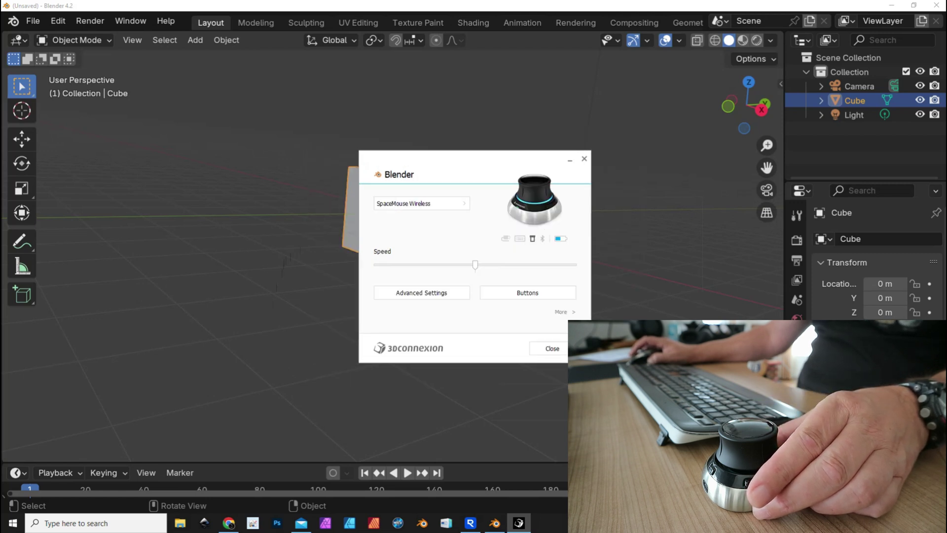
left_click(584, 158)
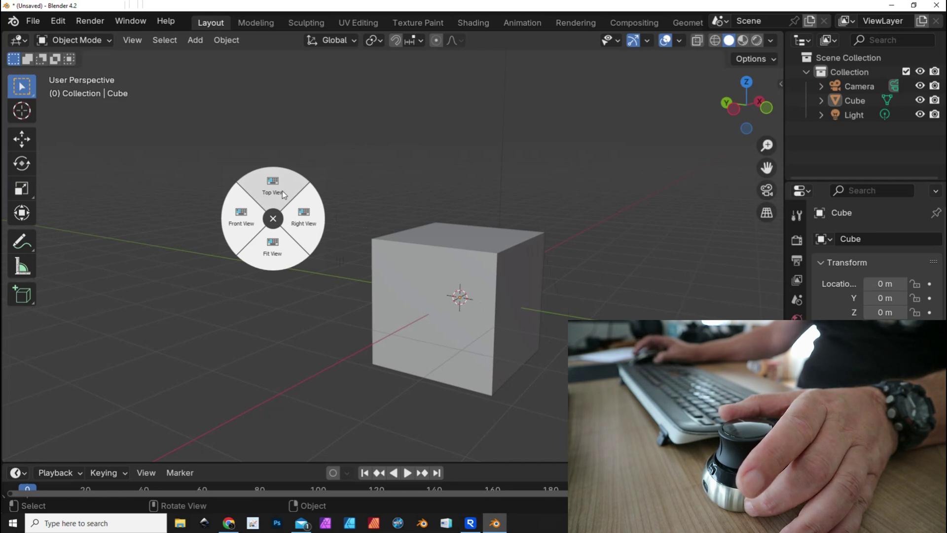
Cycle the cube through Front, Right, Top, Front and finally Right orthographic views.
left_click(241, 218)
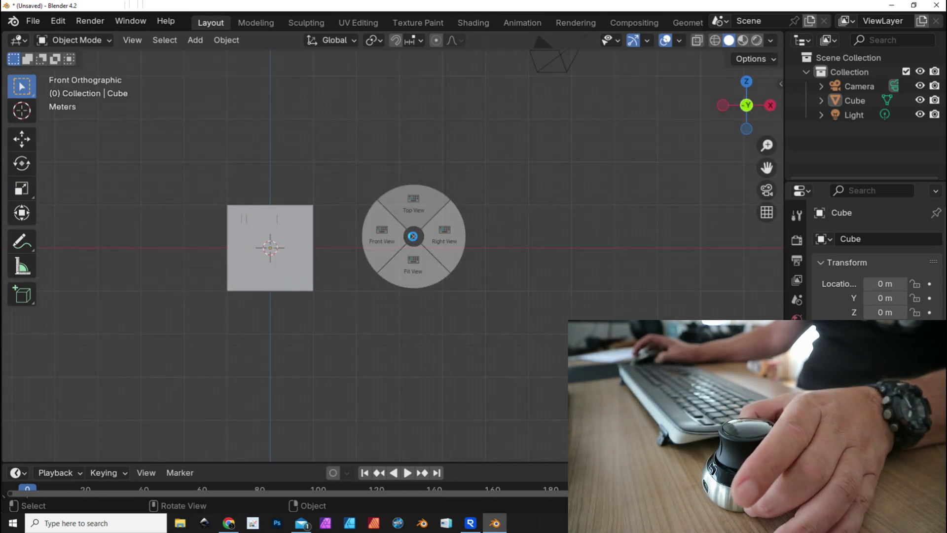
left_click(450, 230)
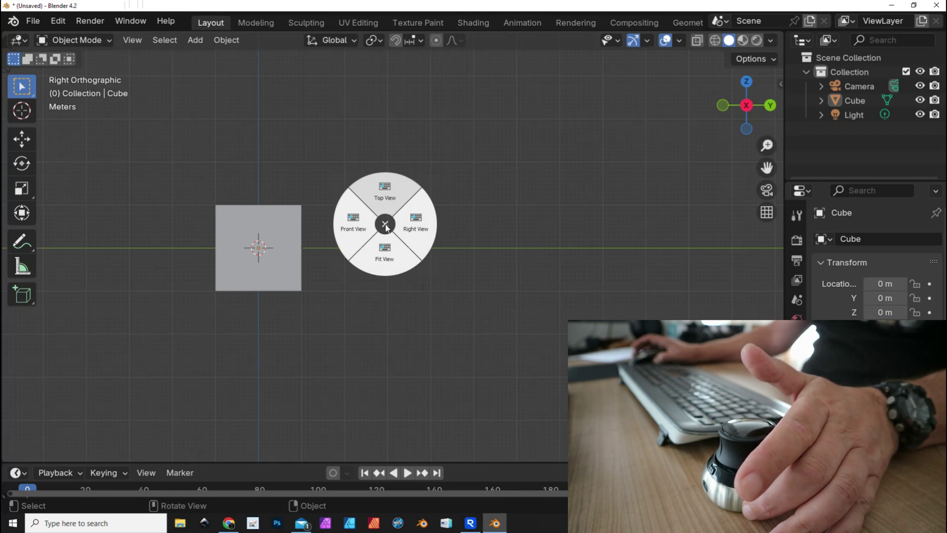
left_click(385, 192)
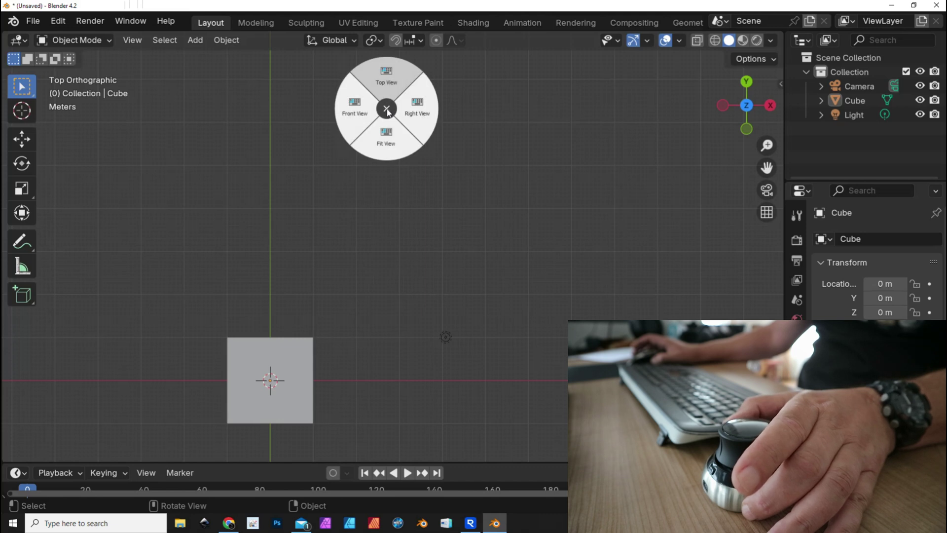
left_click(316, 115)
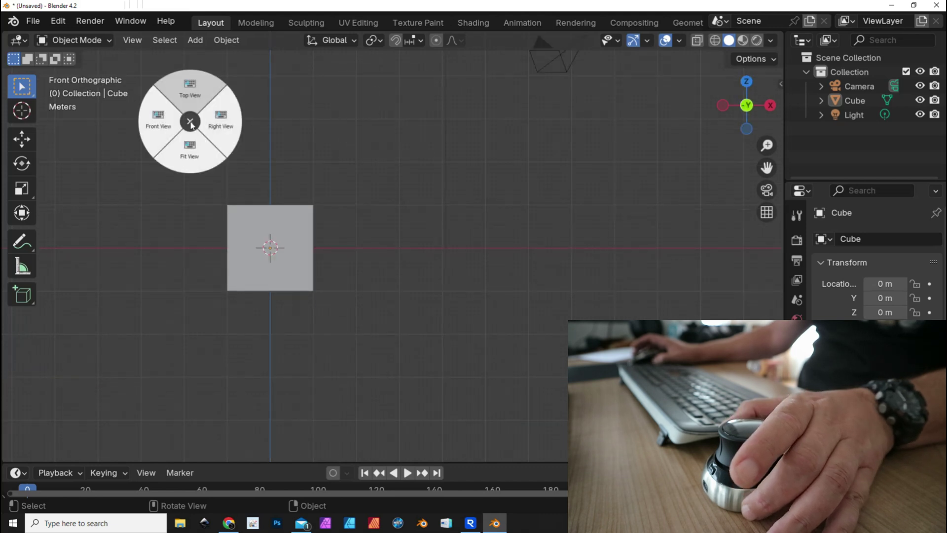
left_click(512, 113)
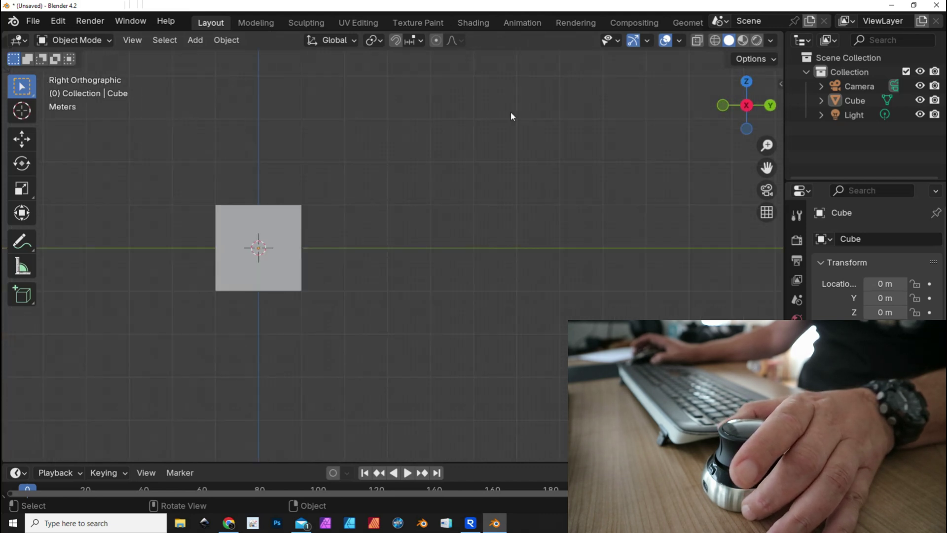